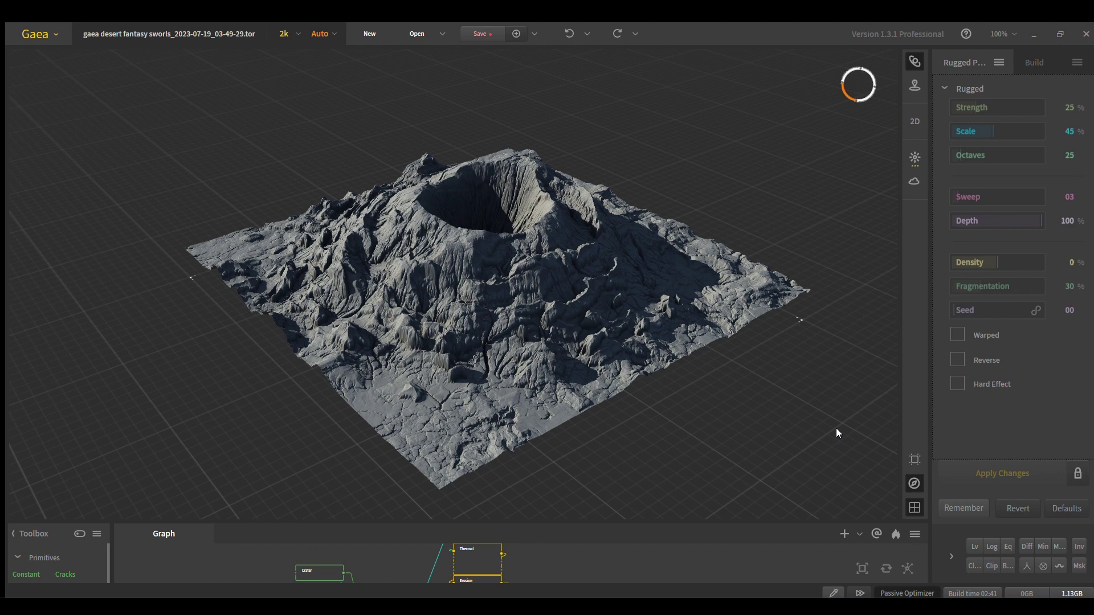
- Enlarge the node graph area and preview the Crater and ThermalShaper nodes' terrain
{"action": "left_click_drag", "start_coordinate": [674, 525], "coordinate": [644, 337]}
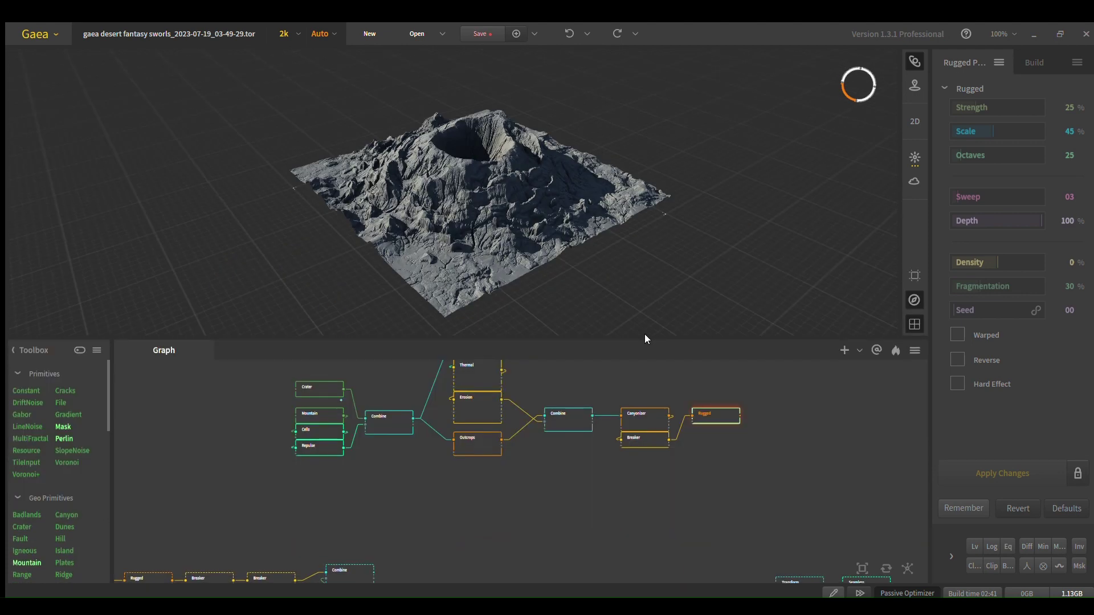
{"action": "scroll", "coordinate": [551, 412], "scroll_direction": "up", "scroll_amount": 3}
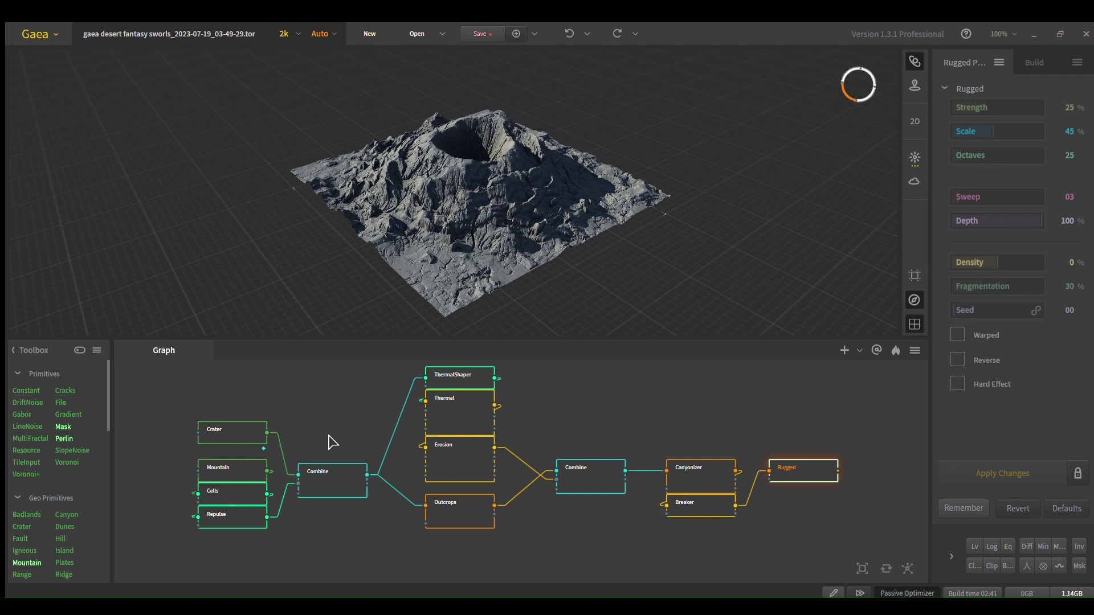
{"action": "left_click", "coordinate": [249, 440]}
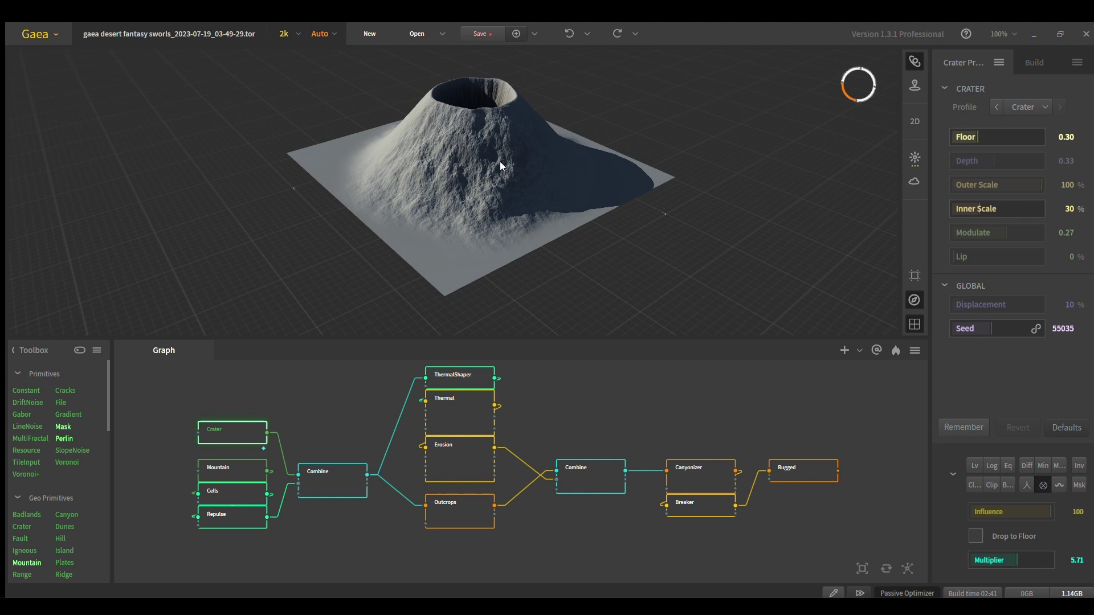
{"action": "middle_click_drag", "start_coordinate": [501, 164], "coordinate": [508, 175]}
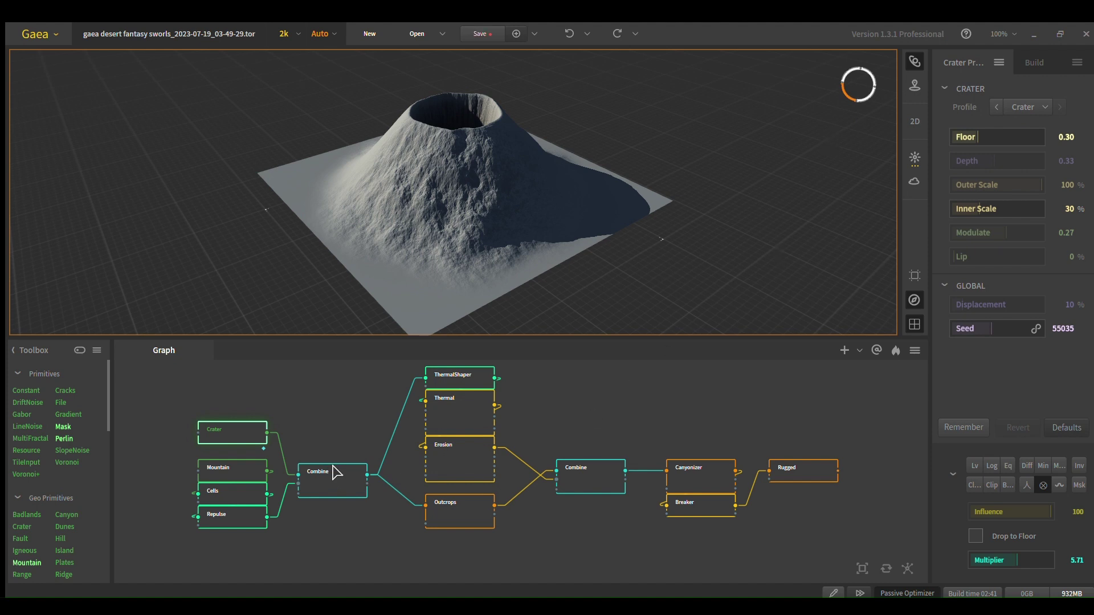
{"action": "left_click", "coordinate": [463, 378]}
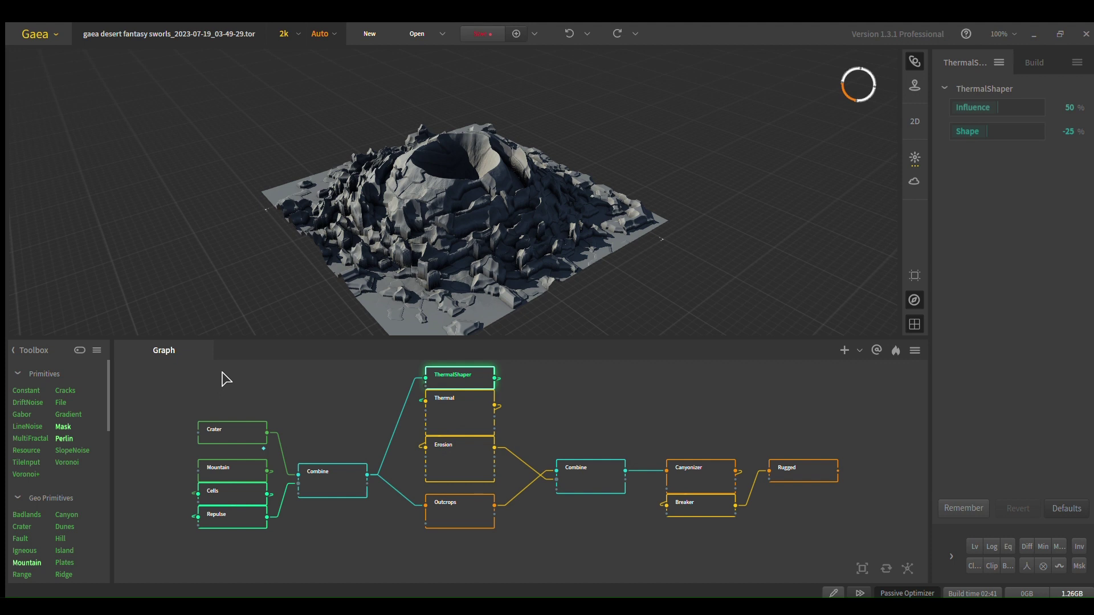
- Preview the Rugged node at the end of the chain and examine the crater and slopes up close and from above
{"action": "left_click", "coordinate": [802, 471]}
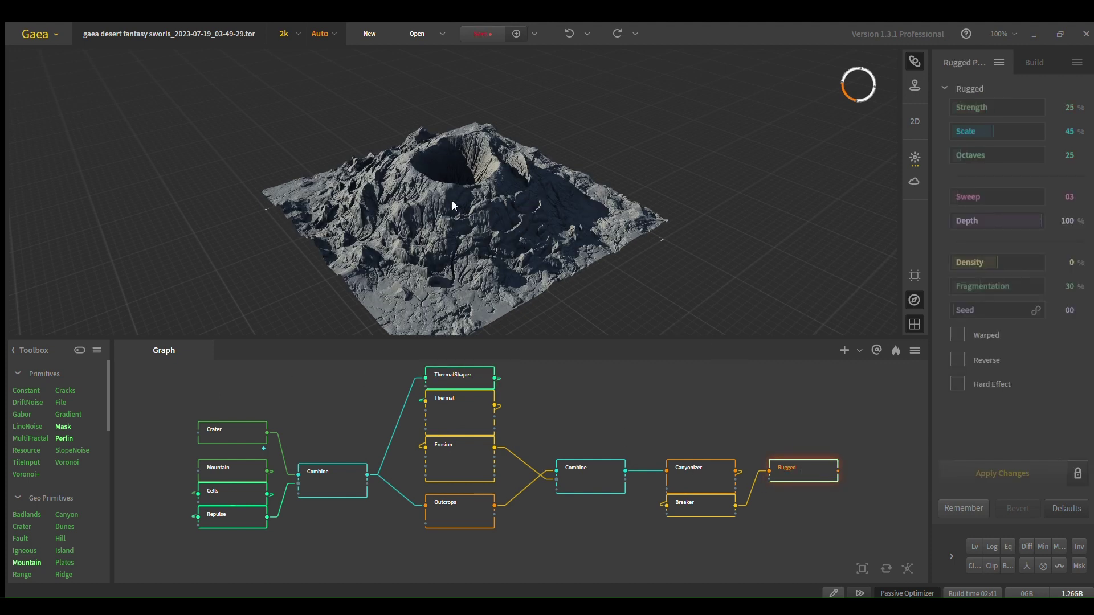
{"action": "left_click_drag", "start_coordinate": [508, 198], "coordinate": [211, 200]}
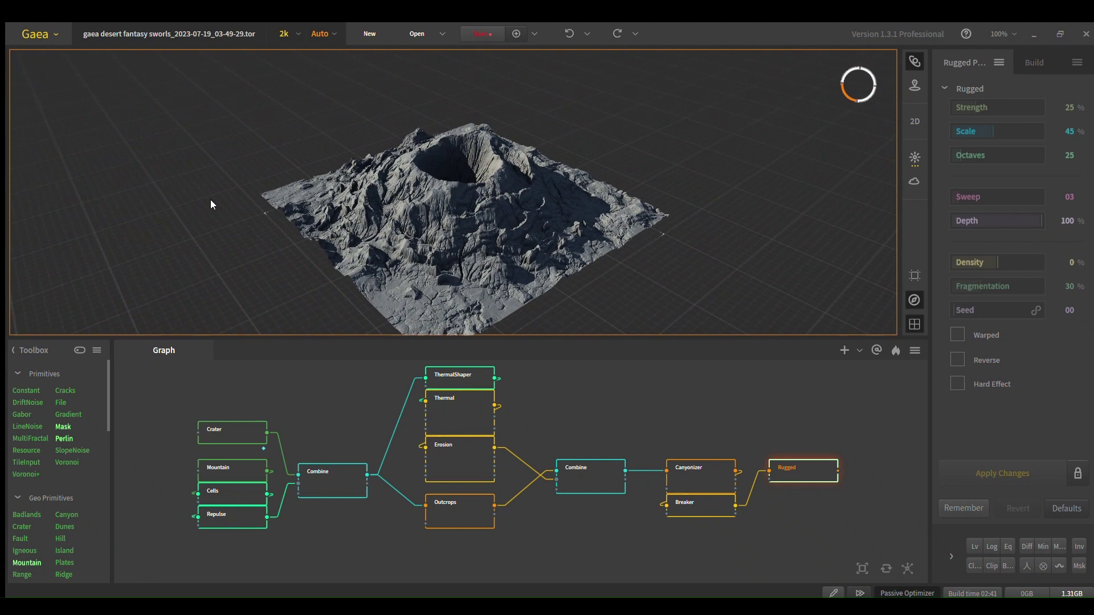
{"action": "middle_click_drag", "start_coordinate": [451, 215], "coordinate": [456, 219]}
{"action": "scroll", "coordinate": [451, 214], "scroll_direction": "up", "scroll_amount": 5}
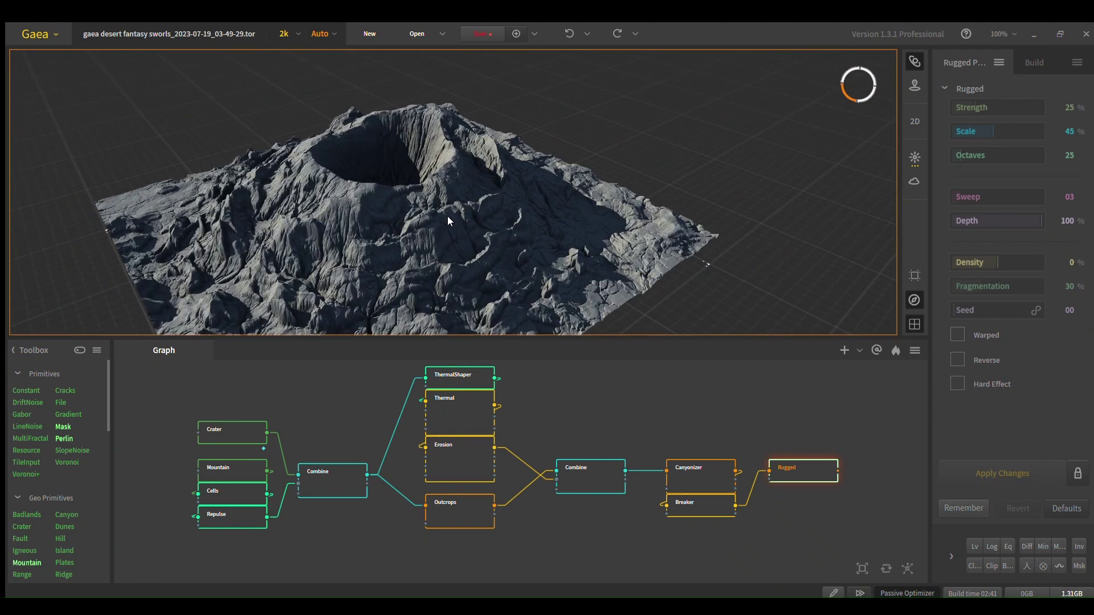
{"action": "left_click_drag", "start_coordinate": [440, 203], "coordinate": [434, 170]}
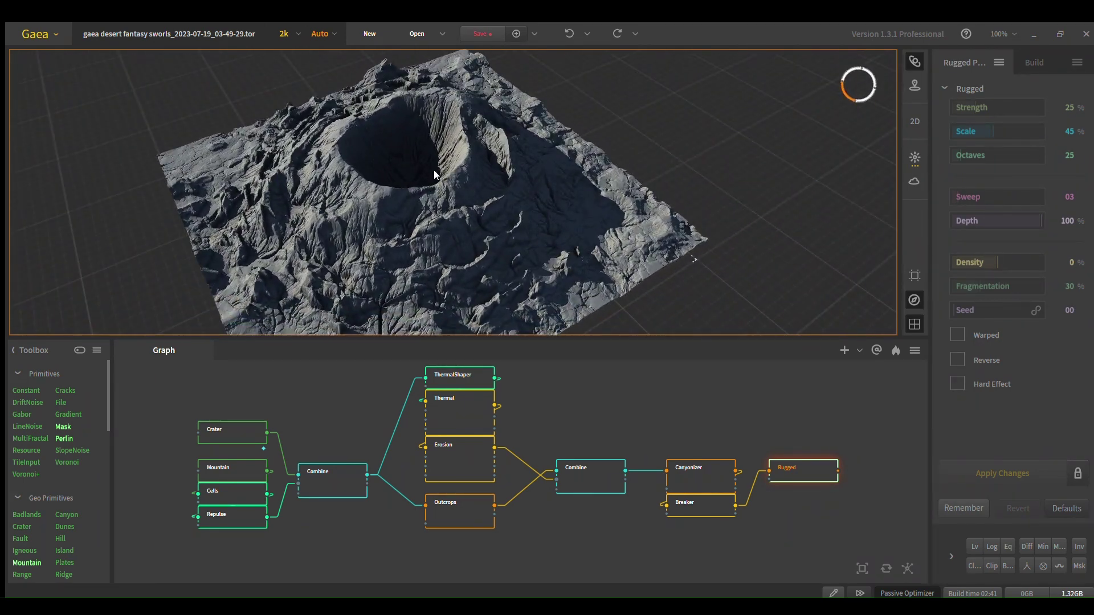
{"action": "scroll", "coordinate": [433, 178], "scroll_direction": "down", "scroll_amount": 3}
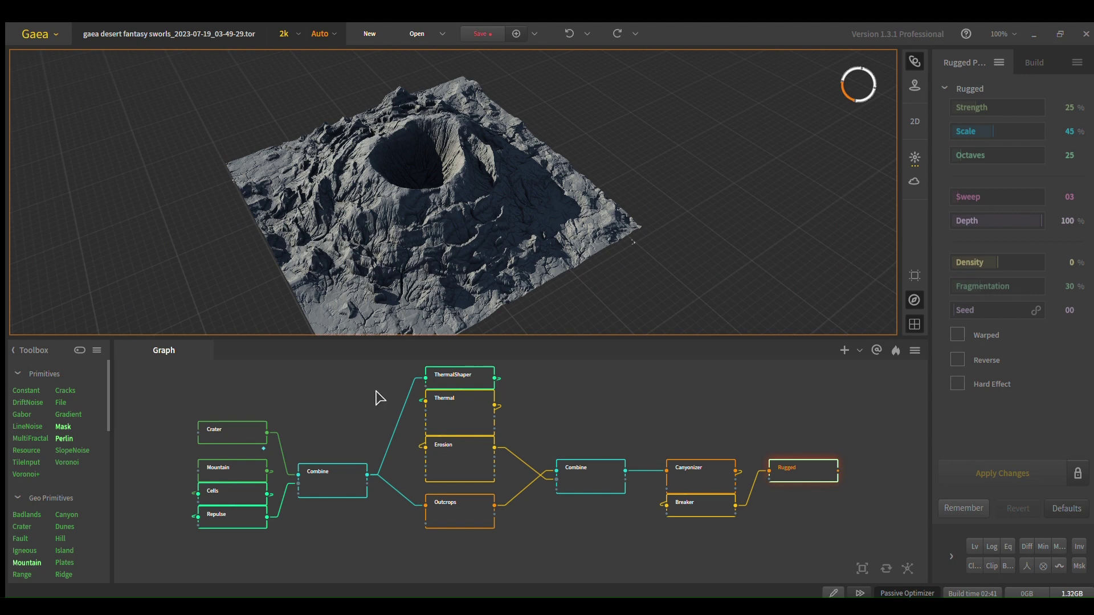
{"action": "middle_click_drag", "start_coordinate": [409, 210], "coordinate": [428, 216]}
{"action": "scroll", "coordinate": [423, 206], "scroll_direction": "up", "scroll_amount": 4}
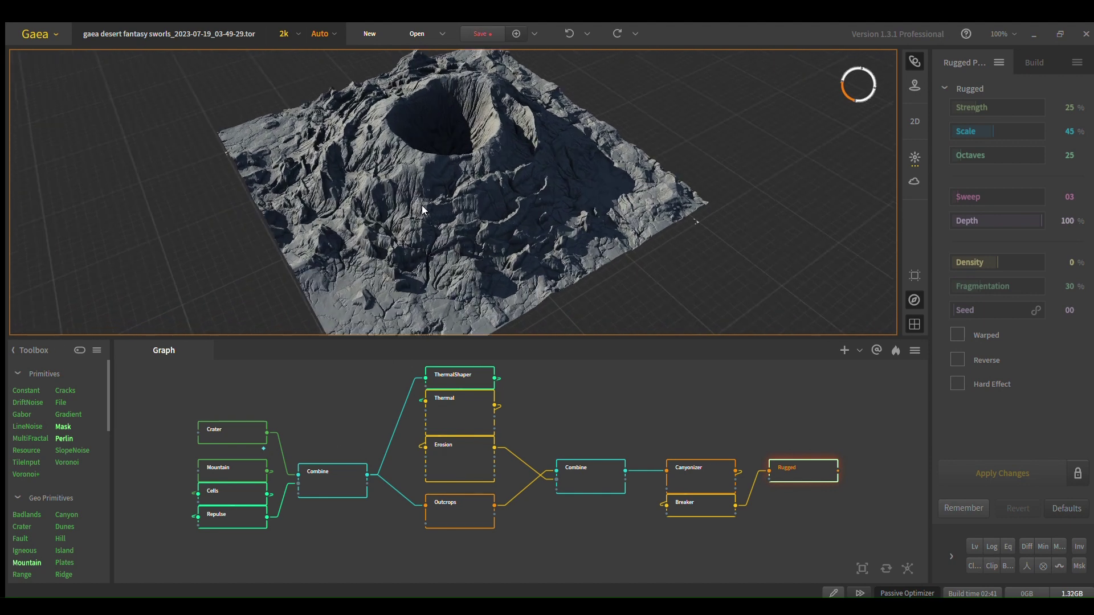
- Preview the Mountain, Cells and Repulse nodes in turn, and examine the first Combine node that blends them with the crater
{"action": "left_click", "coordinate": [234, 471]}
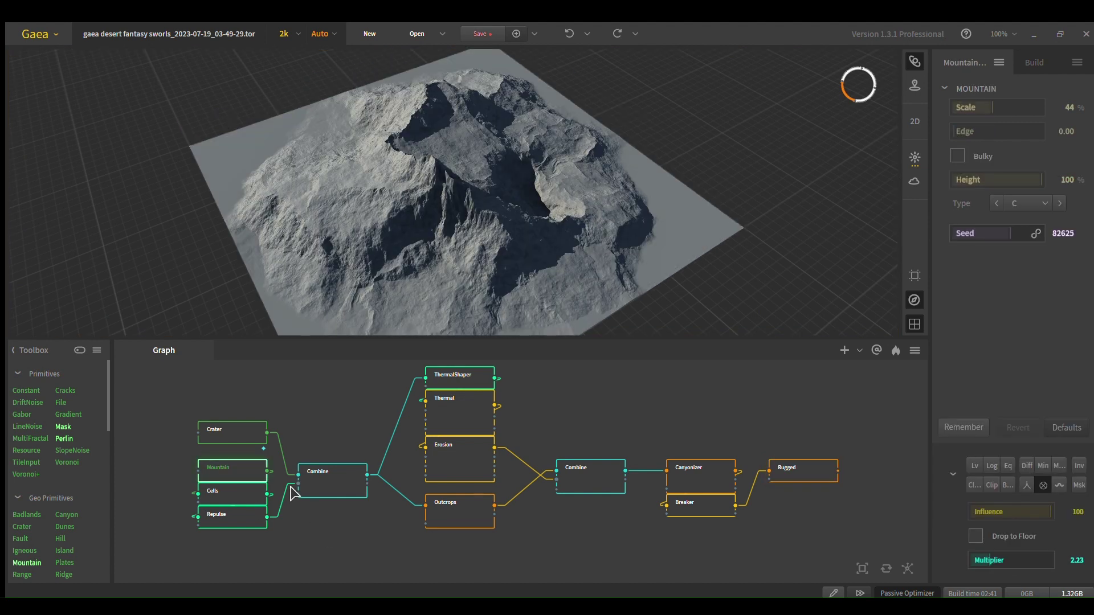
{"action": "left_click", "coordinate": [249, 492]}
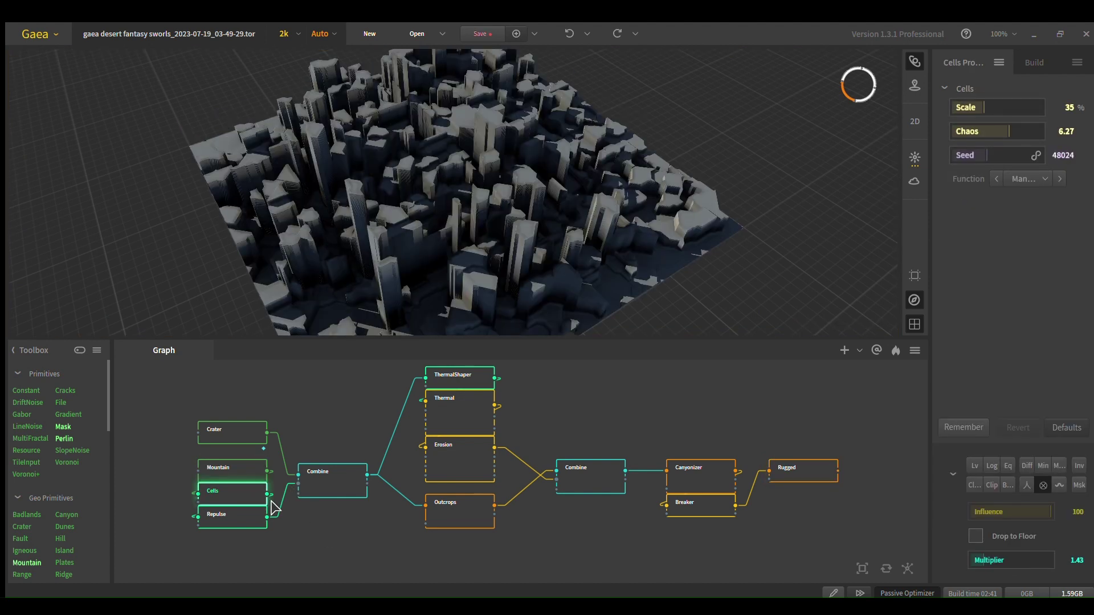
{"action": "left_click", "coordinate": [245, 517]}
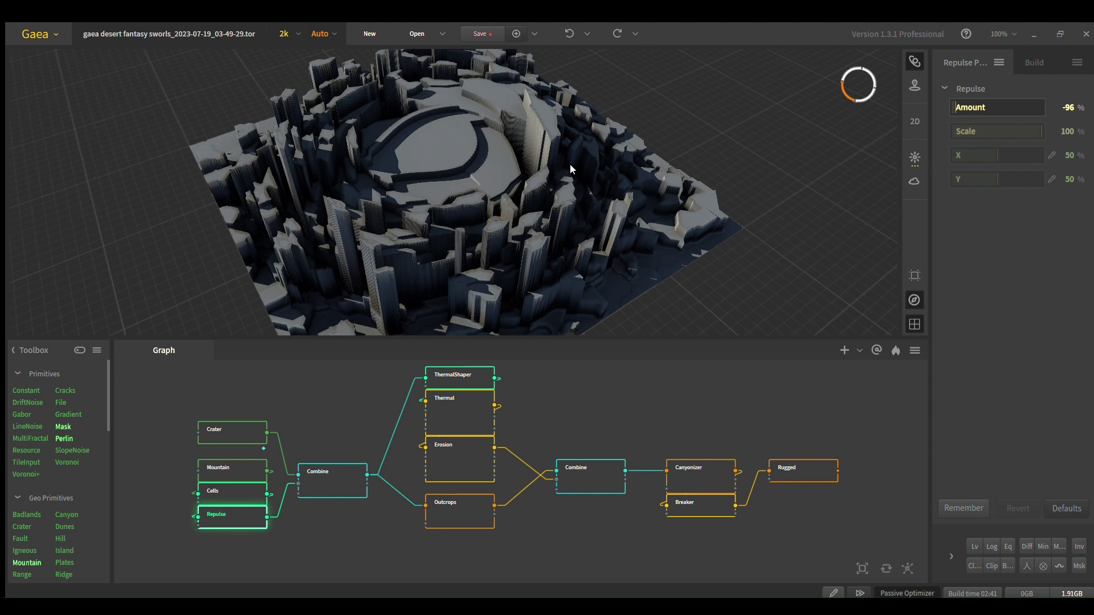
{"action": "left_click", "coordinate": [342, 488]}
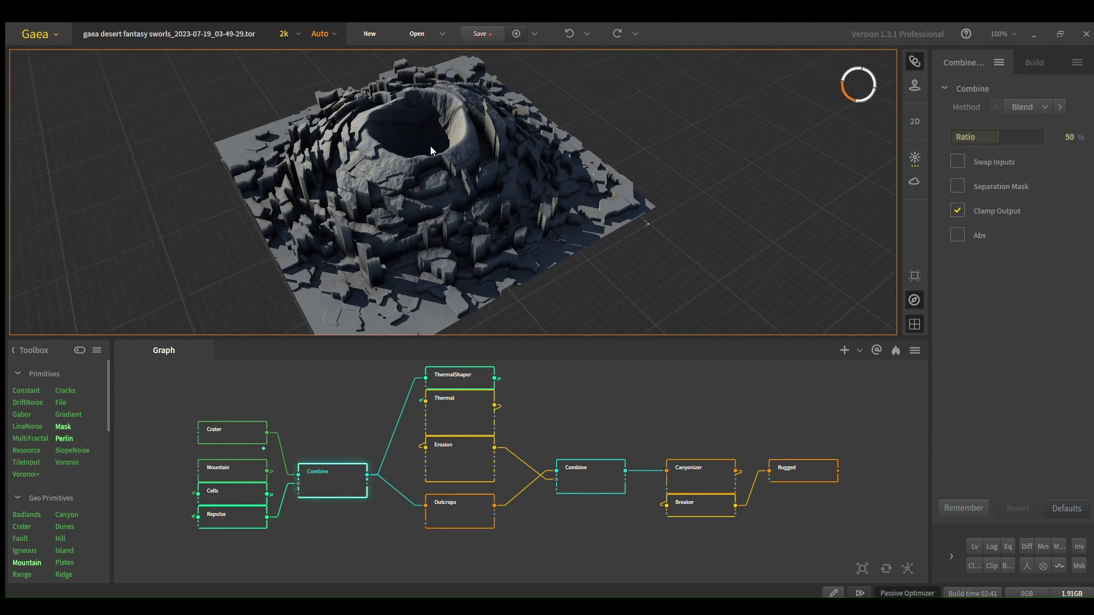
{"action": "middle_click_drag", "start_coordinate": [436, 160], "coordinate": [458, 161]}
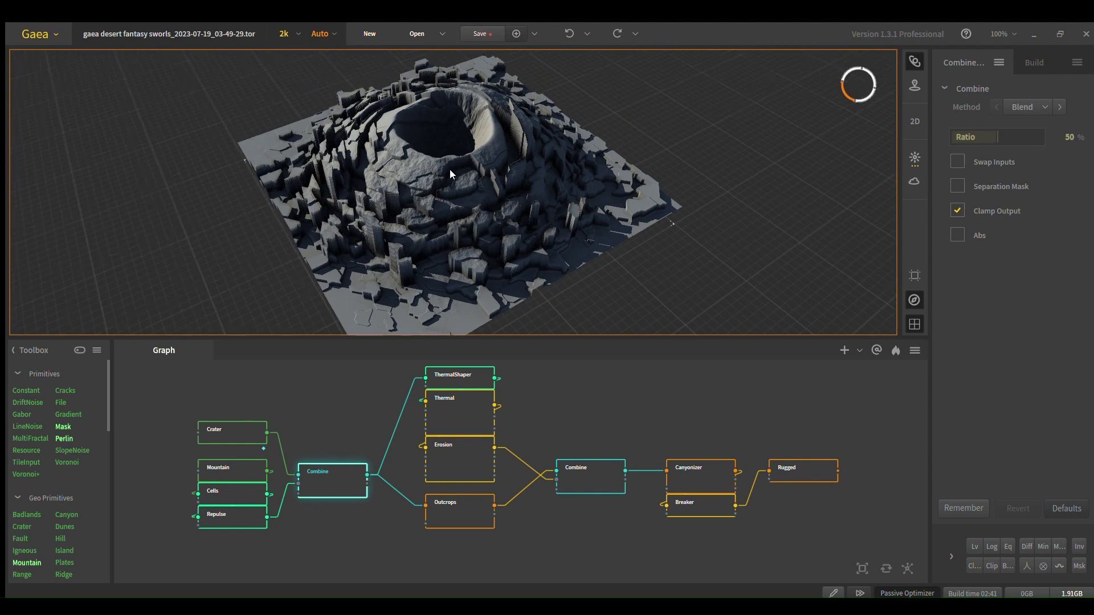
{"action": "middle_click_drag", "start_coordinate": [470, 244], "coordinate": [510, 202]}
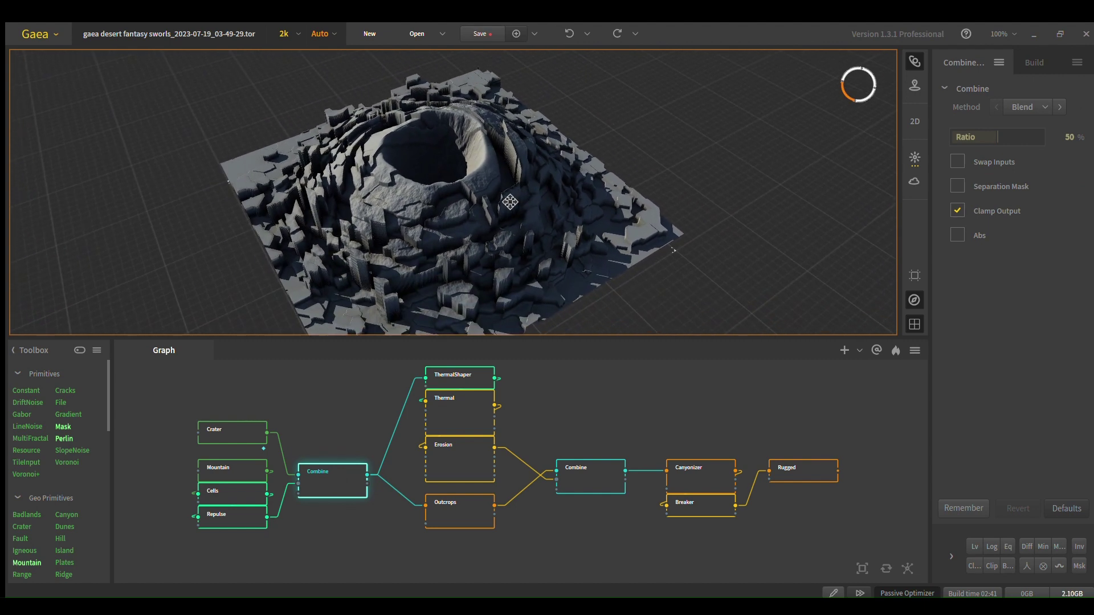
- Compare the ThermalShaper terrain with its Combine input, examining the crater rim and surrounding rock shapes
{"action": "left_click", "coordinate": [470, 378]}
{"action": "middle_click_drag", "start_coordinate": [485, 227], "coordinate": [471, 218]}
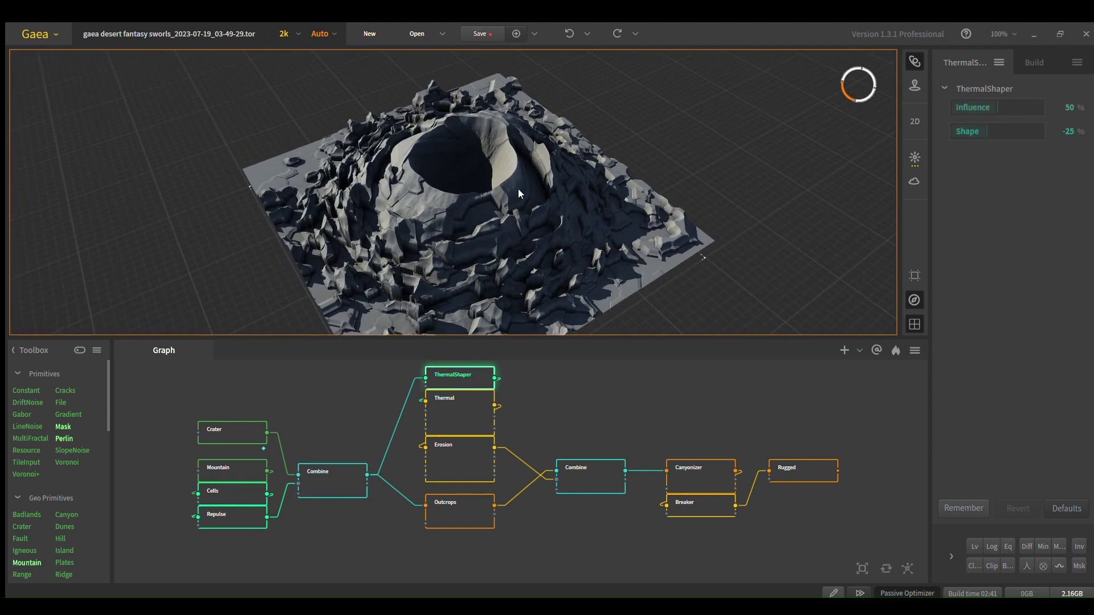
{"action": "scroll", "coordinate": [509, 177], "scroll_direction": "up", "scroll_amount": 5}
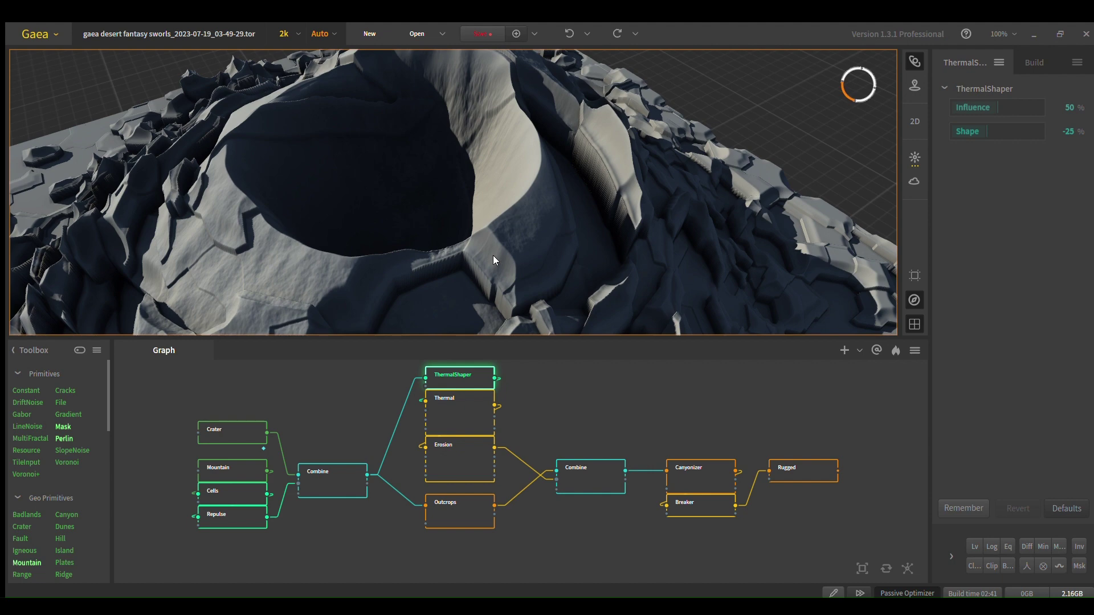
{"action": "middle_click_drag", "start_coordinate": [493, 255], "coordinate": [501, 228]}
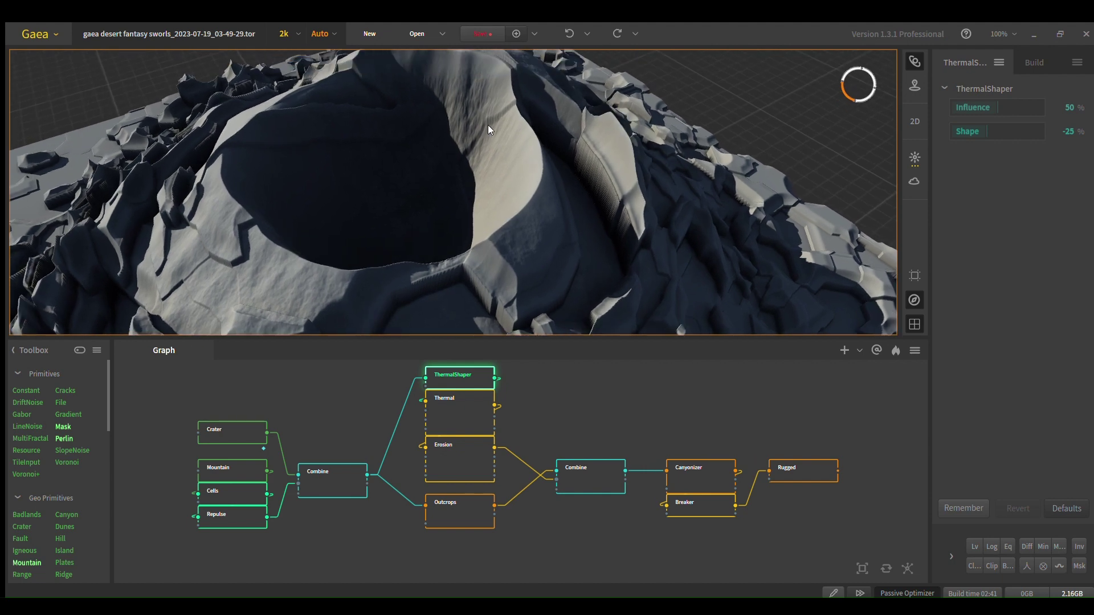
{"action": "left_click", "coordinate": [345, 478]}
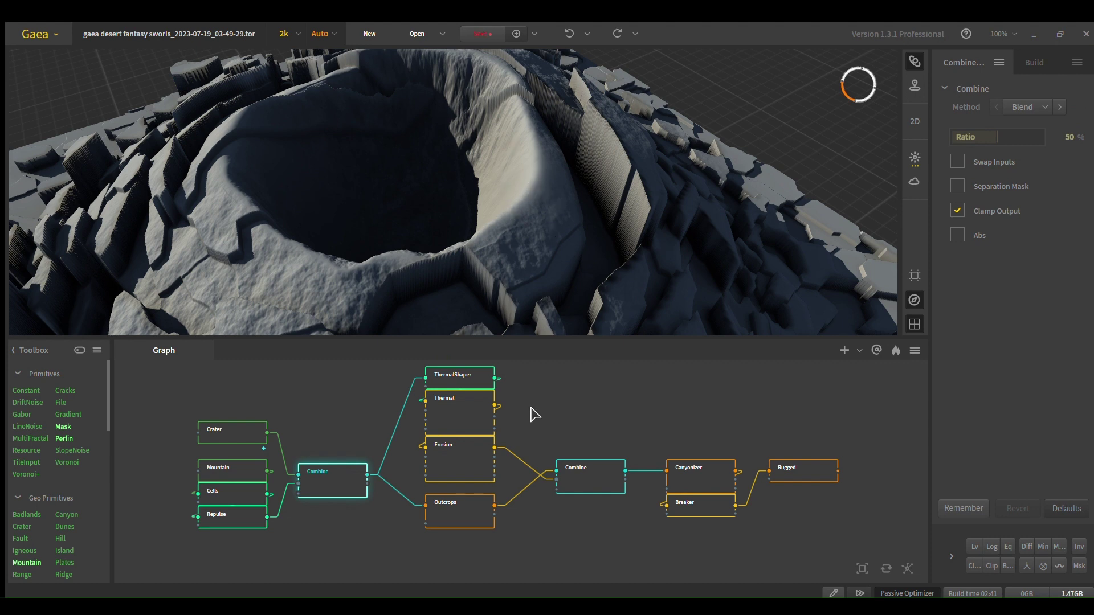
{"action": "left_click", "coordinate": [485, 380]}
{"action": "middle_click_drag", "start_coordinate": [666, 220], "coordinate": [585, 146]}
{"action": "scroll", "coordinate": [672, 163], "scroll_direction": "down", "scroll_amount": 4}
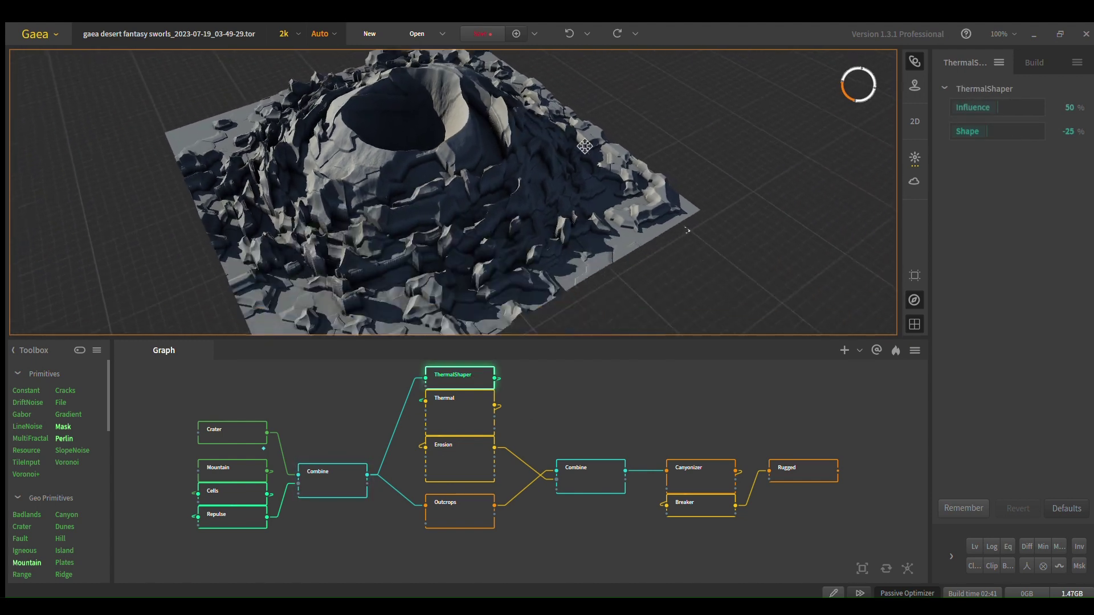
{"action": "left_click_drag", "start_coordinate": [584, 146], "coordinate": [594, 153]}
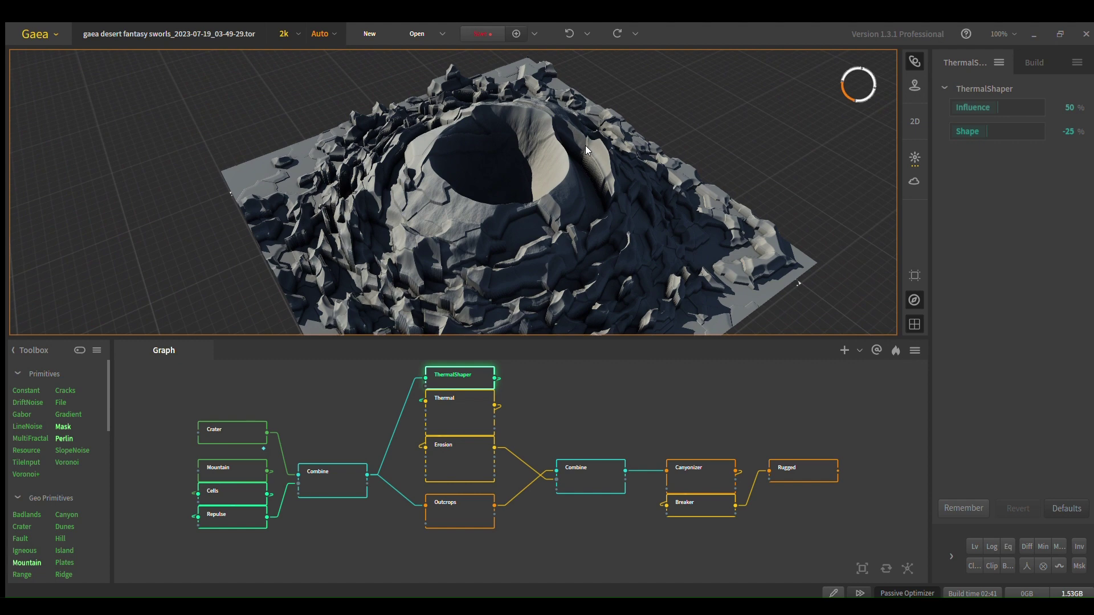
{"action": "left_click_drag", "start_coordinate": [549, 207], "coordinate": [525, 248]}
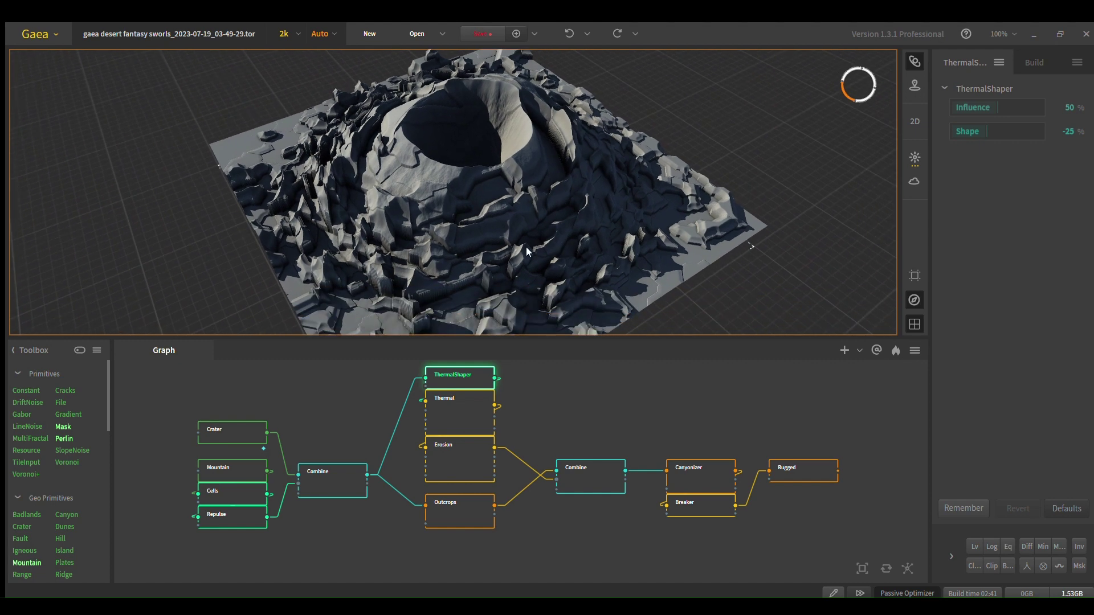
- Preview the Thermal, Erosion and Outcrops nodes one after another
{"action": "left_click", "coordinate": [456, 423]}
{"action": "left_click", "coordinate": [483, 447]}
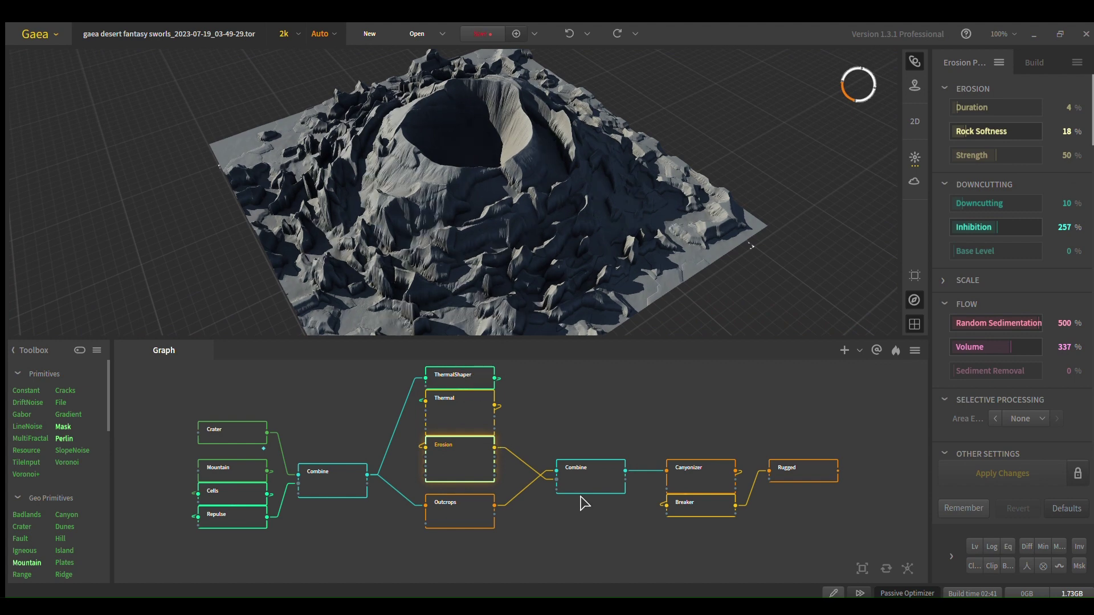
{"action": "left_click", "coordinate": [445, 512]}
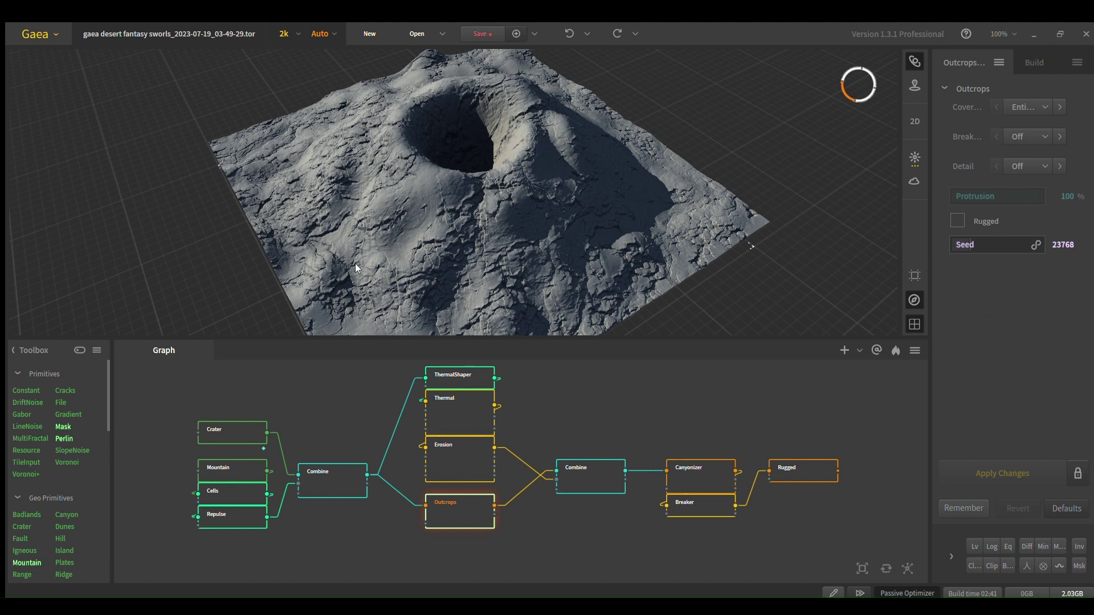
- Preview the second Combine node that blends Erosion with Outcrops, and examine the surface detail around the crater rim
{"action": "left_click", "coordinate": [595, 479]}
{"action": "middle_click_drag", "start_coordinate": [581, 246], "coordinate": [506, 250]}
{"action": "scroll", "coordinate": [482, 122], "scroll_direction": "down", "scroll_amount": 2}
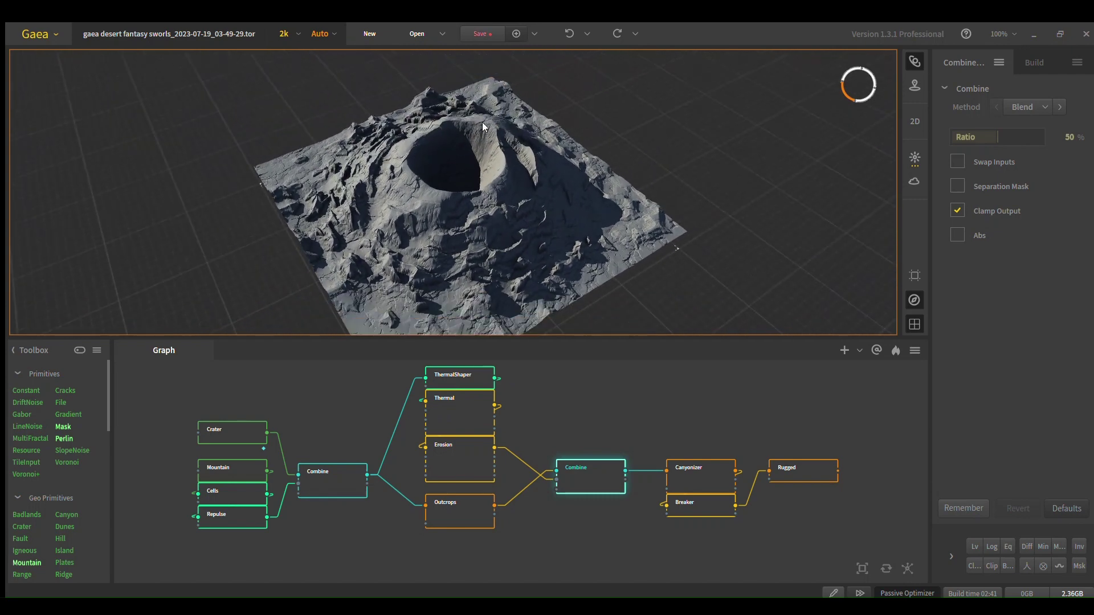
{"action": "scroll", "coordinate": [474, 174], "scroll_direction": "down", "scroll_amount": 1}
{"action": "scroll", "coordinate": [475, 173], "scroll_direction": "up", "scroll_amount": 3}
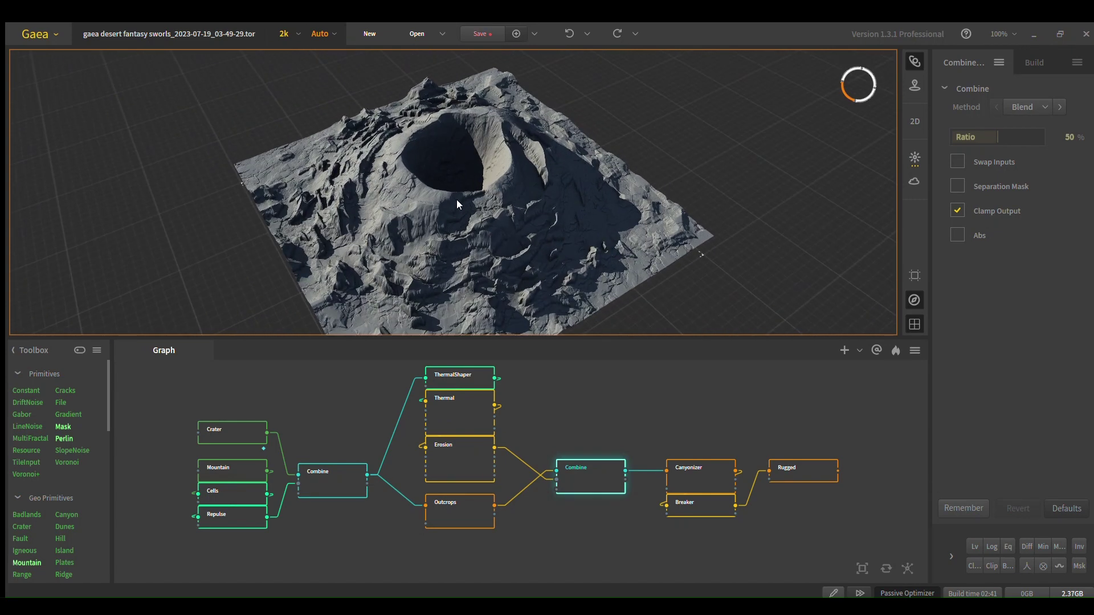
{"action": "scroll", "coordinate": [508, 156], "scroll_direction": "up", "scroll_amount": 10}
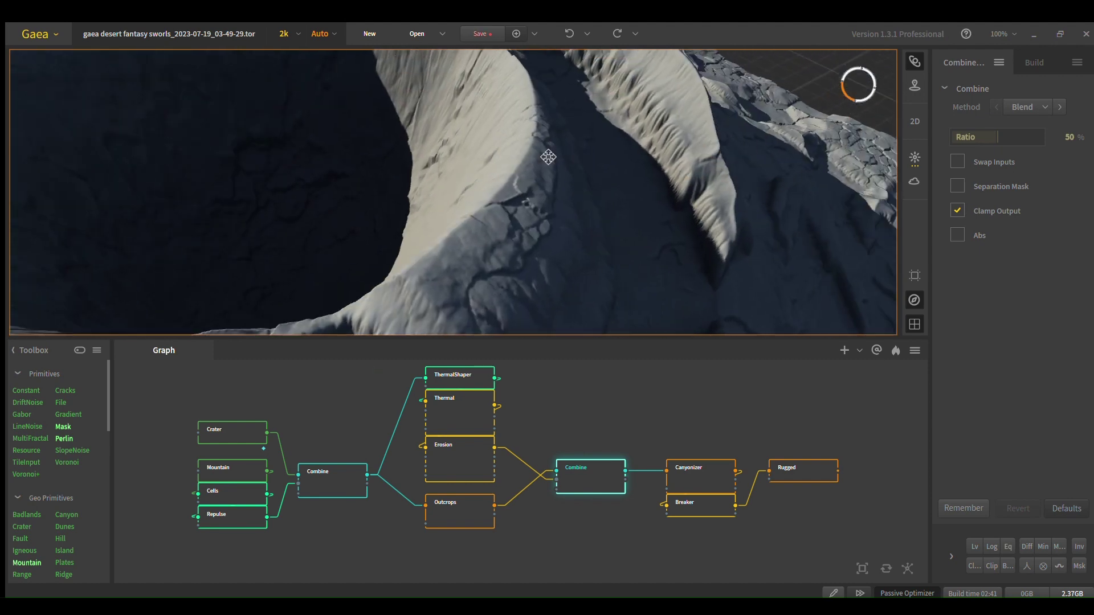
{"action": "scroll", "coordinate": [534, 163], "scroll_direction": "down", "scroll_amount": 3}
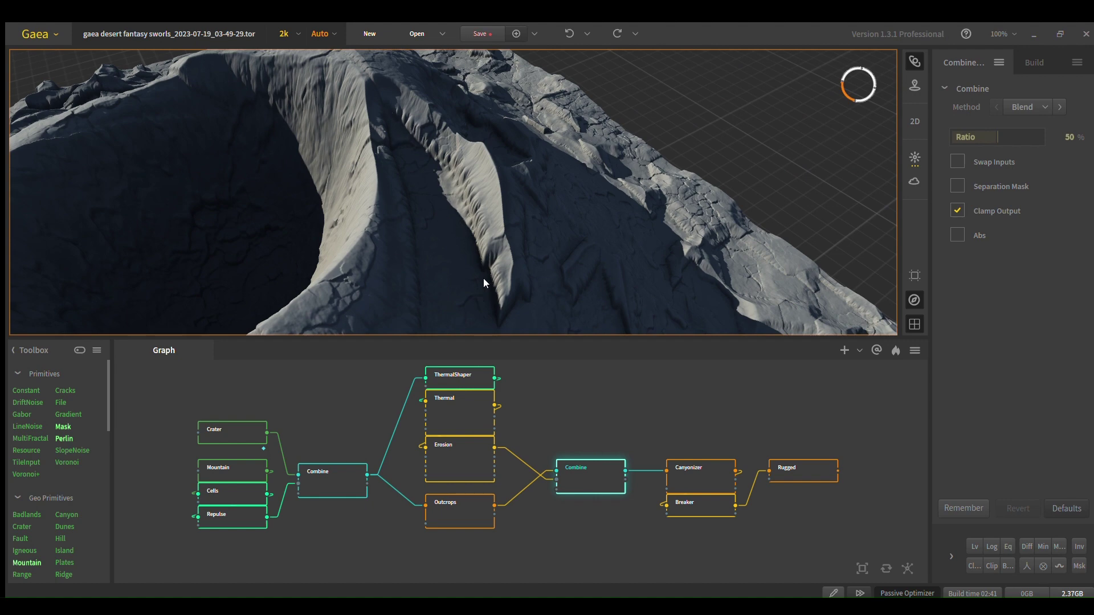
{"action": "left_click_drag", "start_coordinate": [483, 278], "coordinate": [504, 190]}
{"action": "scroll", "coordinate": [501, 192], "scroll_direction": "down", "scroll_amount": 4}
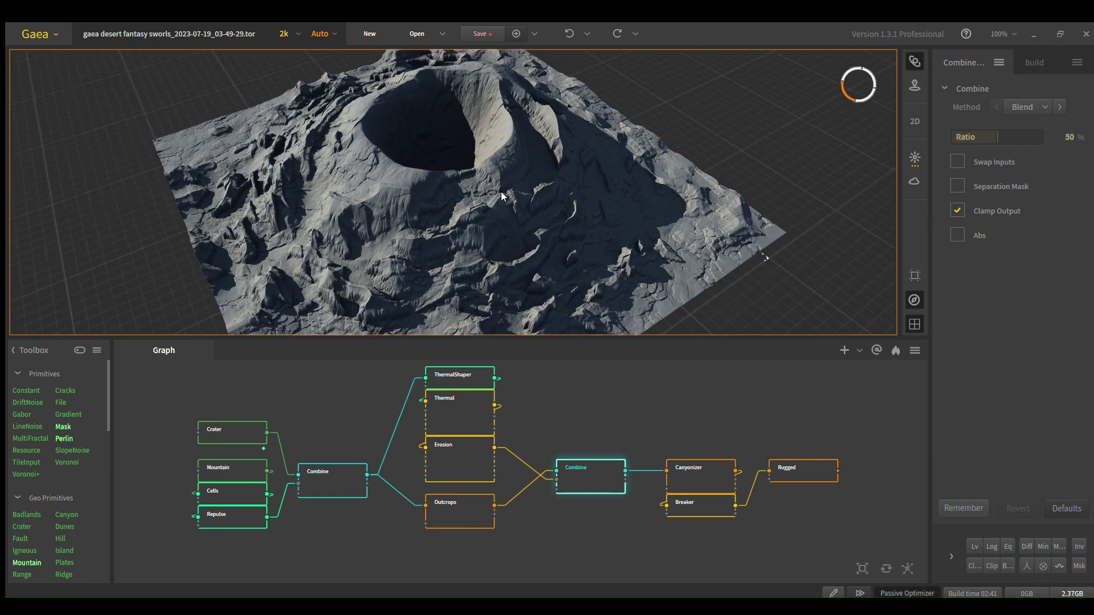
- Preview the Canyonizer node and examine the canyon detail it carves on the crater's inner wall and ridge
{"action": "left_click", "coordinate": [706, 480]}
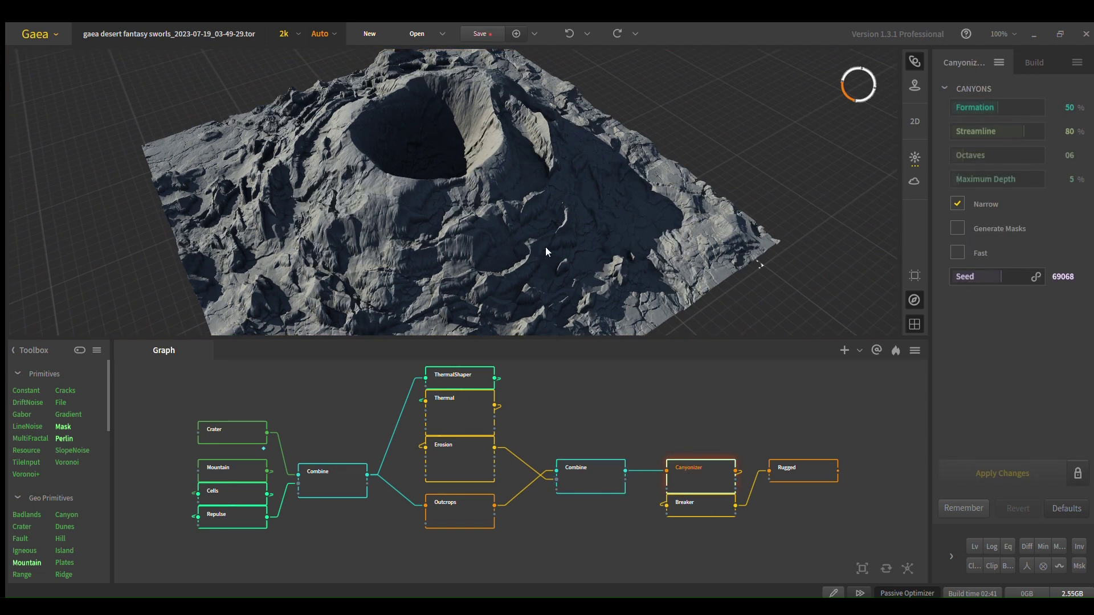
{"action": "left_click_drag", "start_coordinate": [512, 214], "coordinate": [530, 241]}
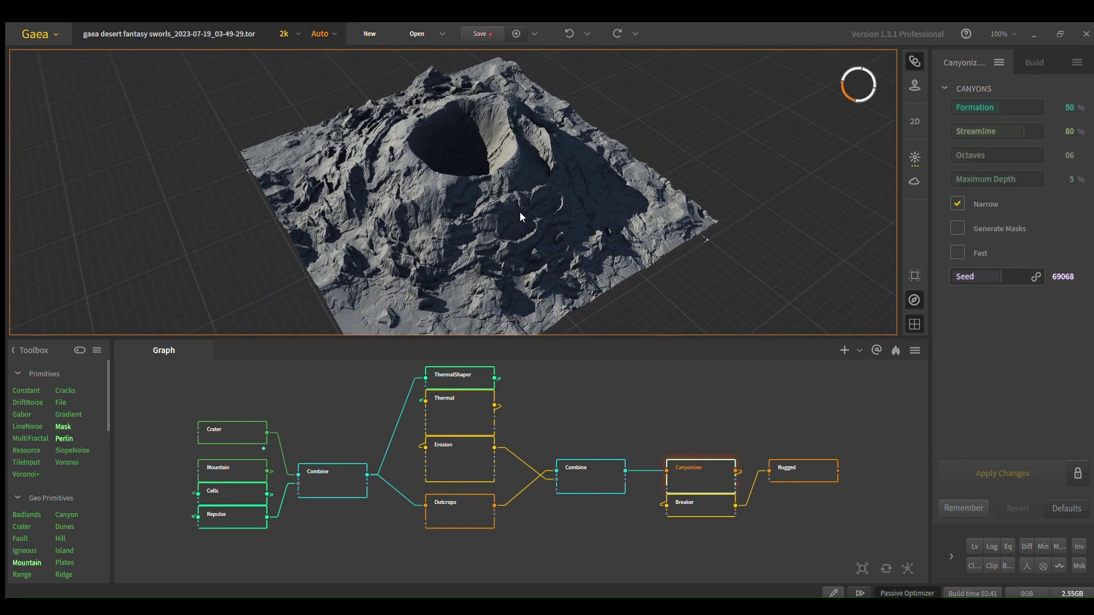
{"action": "scroll", "coordinate": [498, 149], "scroll_direction": "up", "scroll_amount": 5}
{"action": "middle_click_drag", "start_coordinate": [497, 149], "coordinate": [462, 240]}
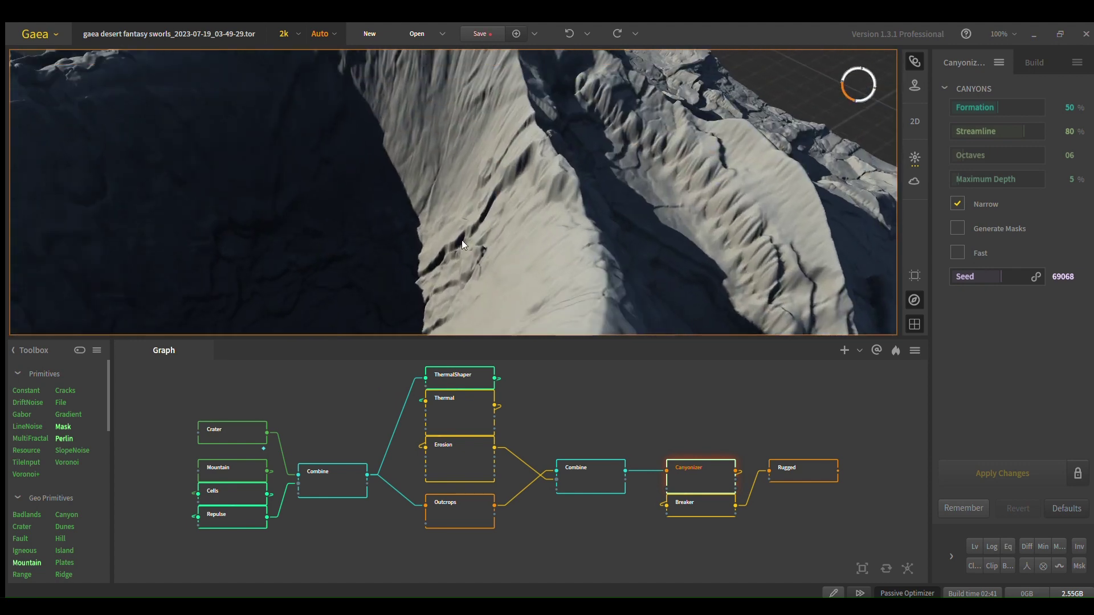
{"action": "middle_click_drag", "start_coordinate": [471, 230], "coordinate": [544, 174]}
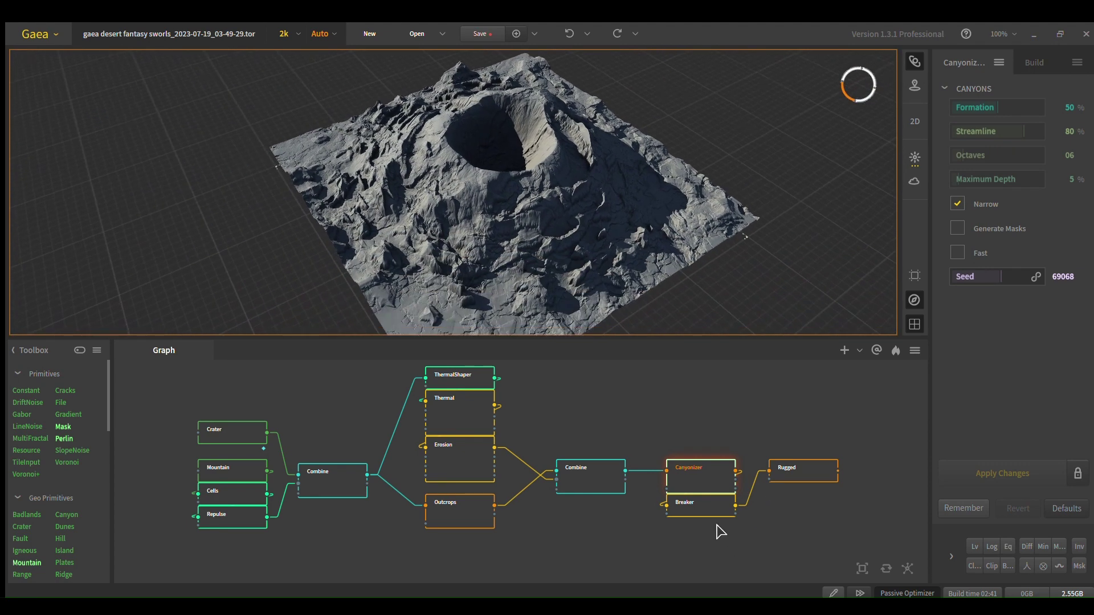
- Preview the Breaker node and the final Rugged node to compare the detail each adds to the crater terrain
{"action": "left_click", "coordinate": [705, 508]}
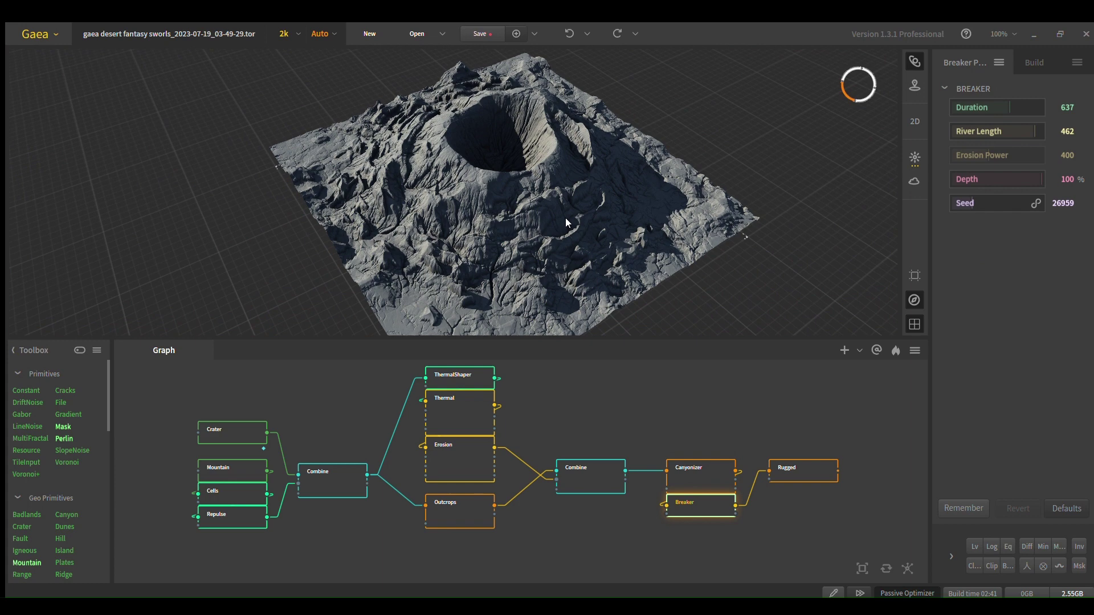
{"action": "middle_click_drag", "start_coordinate": [598, 226], "coordinate": [556, 227]}
{"action": "left_click", "coordinate": [796, 476]}
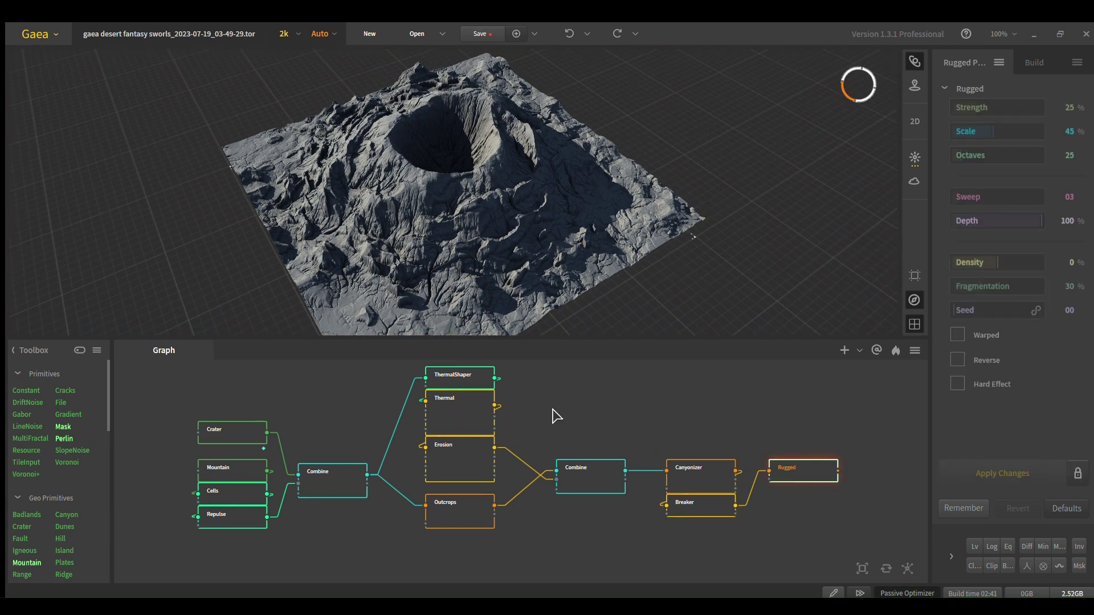
- Highlight the Crater, ThermalShaper, Thermal and Erosion nodes as one group and the Canyonizer, Breaker and Rugged nodes as another, and clear the selection
{"action": "middle_click_drag", "start_coordinate": [535, 401], "coordinate": [535, 408]}
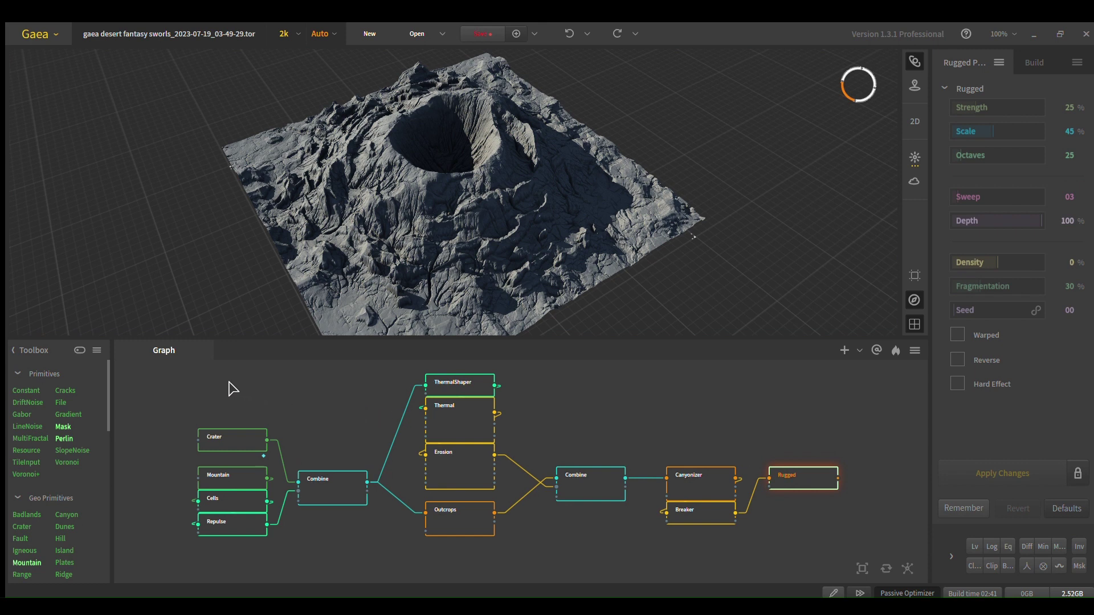
{"action": "left_click_drag", "start_coordinate": [231, 386], "coordinate": [458, 464]}
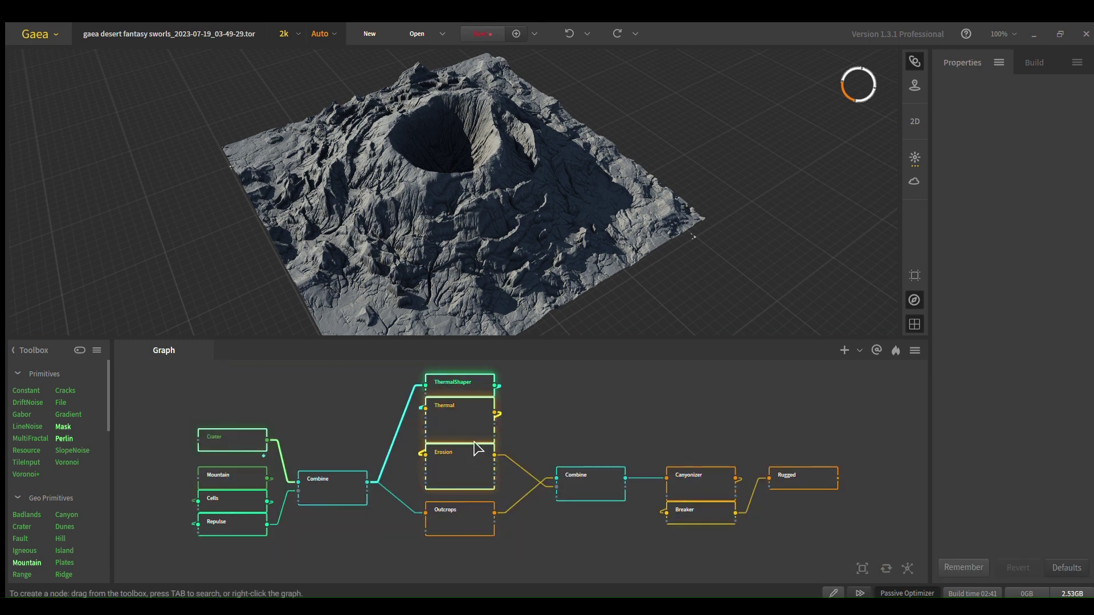
{"action": "left_click_drag", "start_coordinate": [680, 396], "coordinate": [685, 445]}
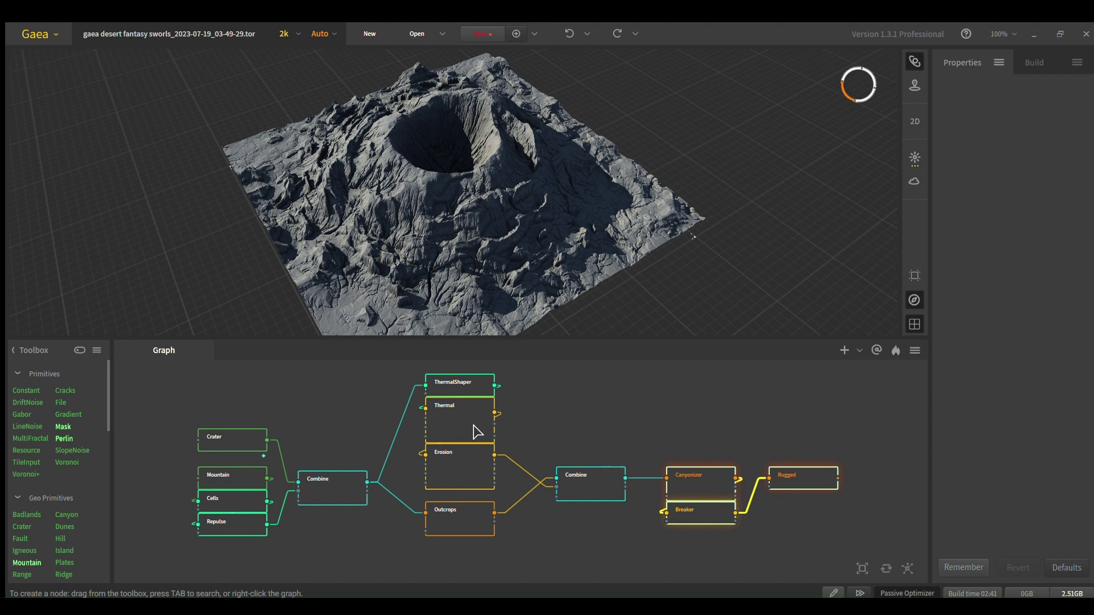
{"action": "left_click_drag", "start_coordinate": [704, 422], "coordinate": [676, 435]}
{"action": "left_click", "coordinate": [667, 435]}
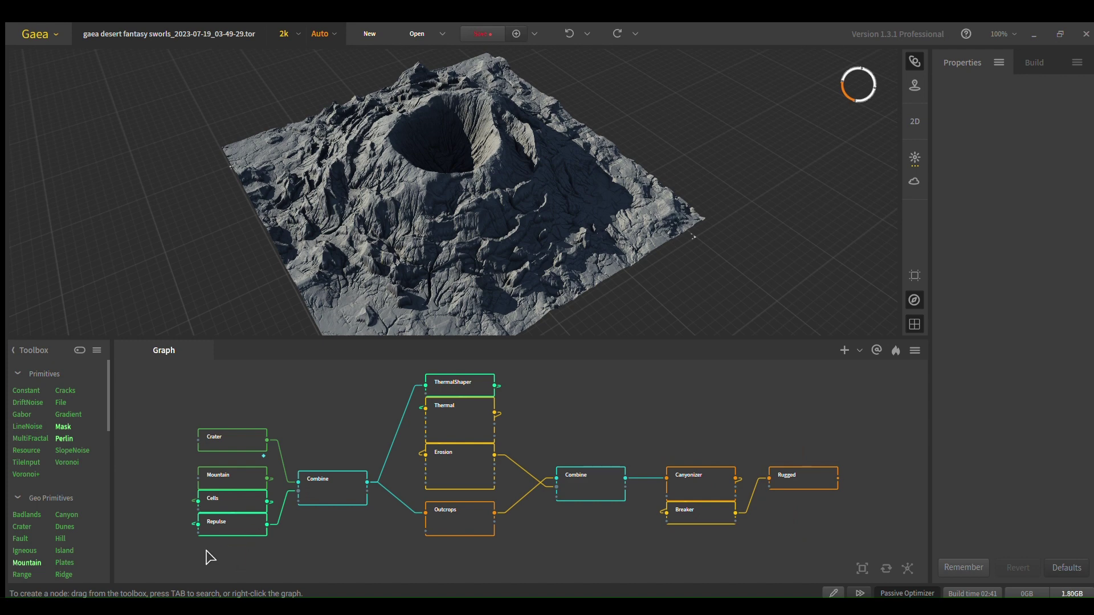
- Alternate previews of the Cells and Repulse nodes to compare the rock column layout before and after the repulsion
{"action": "left_click", "coordinate": [245, 504]}
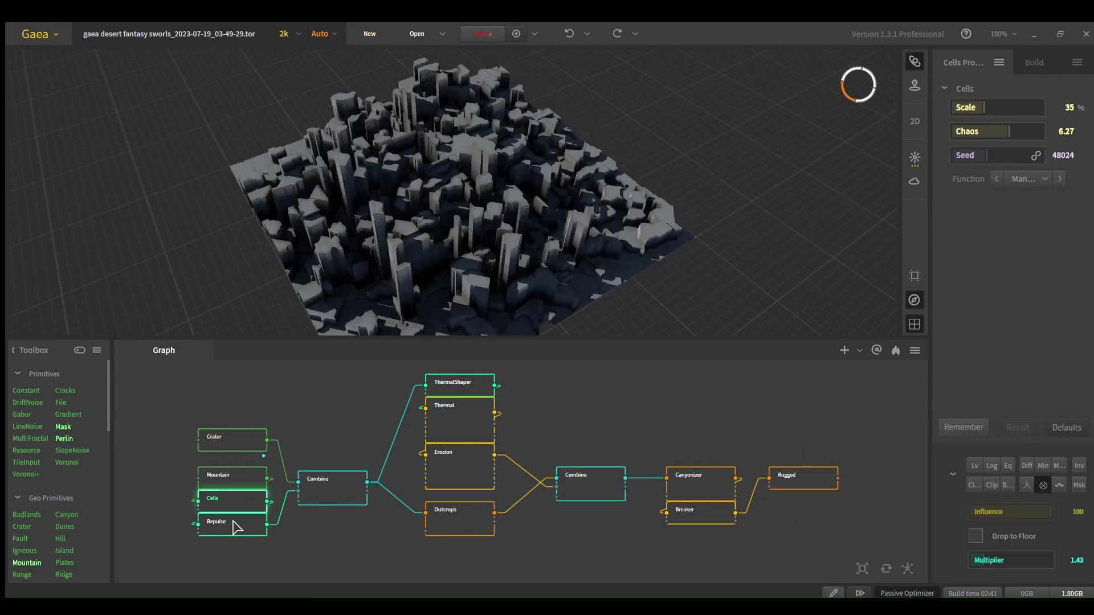
{"action": "left_click", "coordinate": [255, 526]}
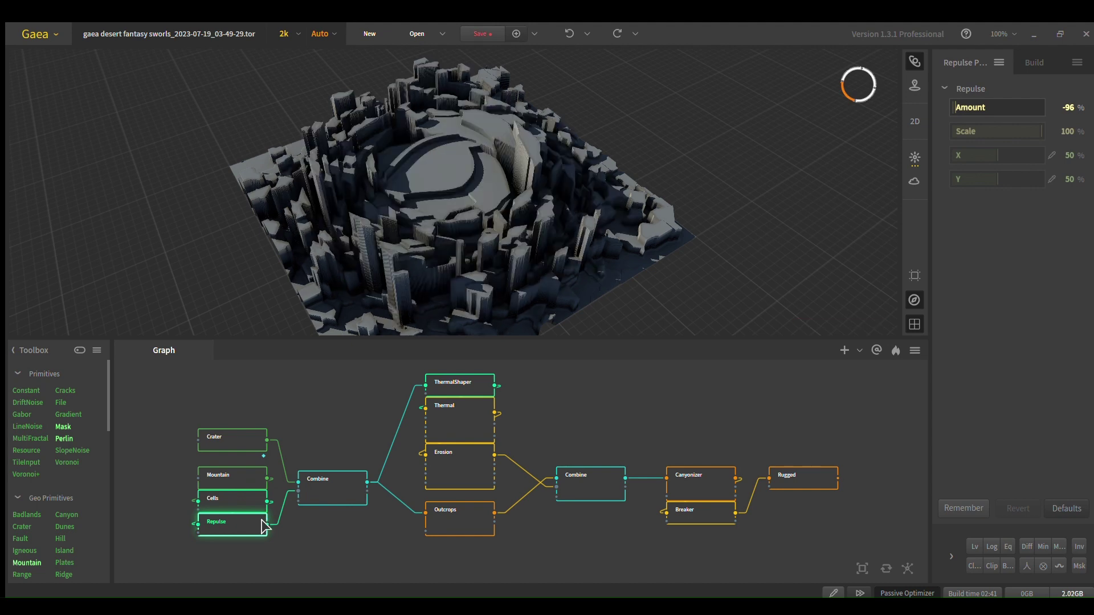
{"action": "left_click", "coordinate": [244, 509]}
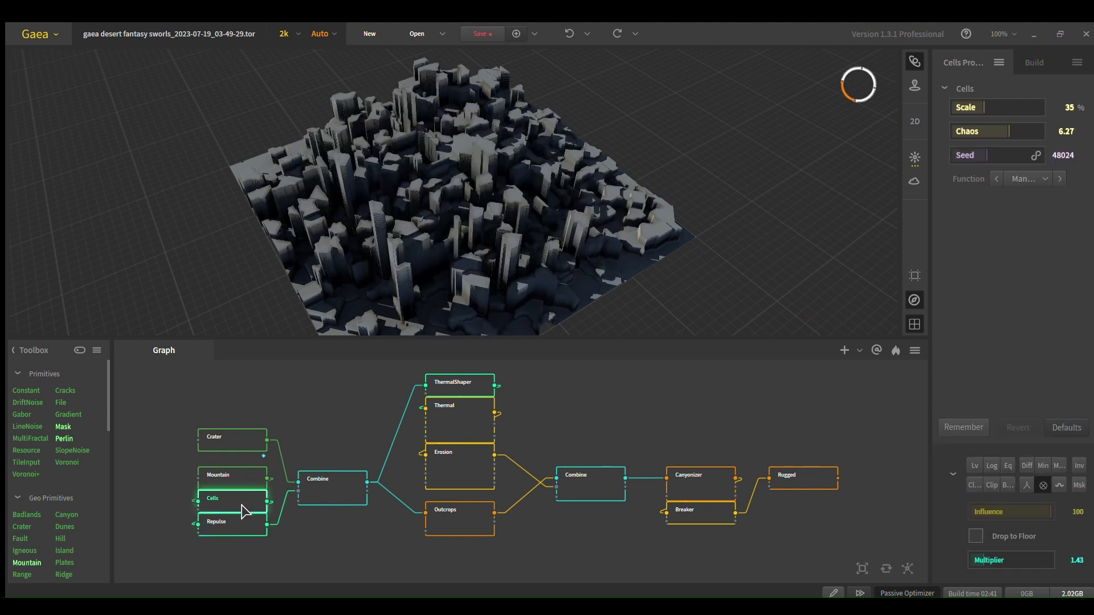
{"action": "left_click", "coordinate": [244, 521]}
{"action": "left_click", "coordinate": [235, 499]}
{"action": "left_click", "coordinate": [234, 520]}
{"action": "left_click", "coordinate": [232, 502]}
{"action": "left_click", "coordinate": [236, 522]}
{"action": "left_click", "coordinate": [240, 500]}
- Preview the Outcrops node on the crater terrain and look over the whole node graph
{"action": "left_click", "coordinate": [449, 516]}
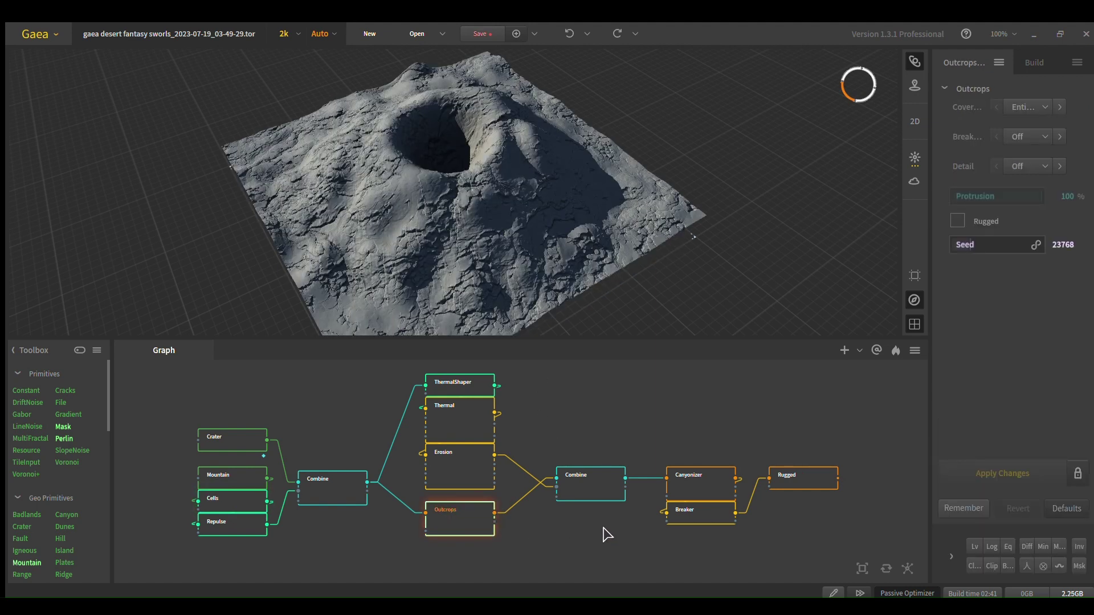
{"action": "scroll", "coordinate": [605, 536], "scroll_direction": "down", "scroll_amount": 1}
{"action": "scroll", "coordinate": [606, 535], "scroll_direction": "up", "scroll_amount": 1}
{"action": "scroll", "coordinate": [574, 432], "scroll_direction": "down", "scroll_amount": 4}
{"action": "scroll", "coordinate": [574, 431], "scroll_direction": "up", "scroll_amount": 2}
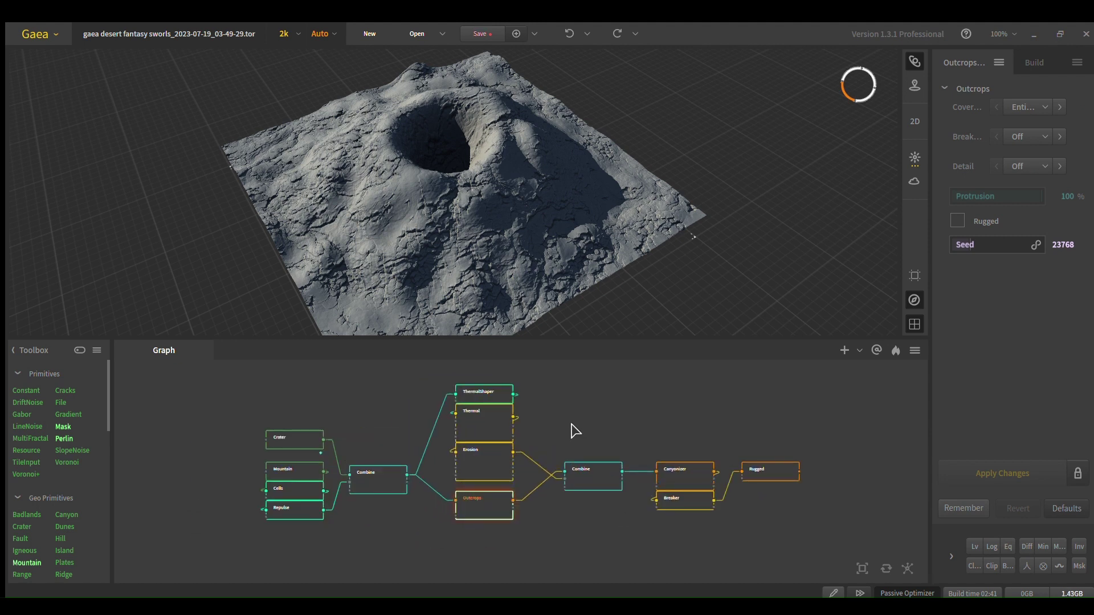